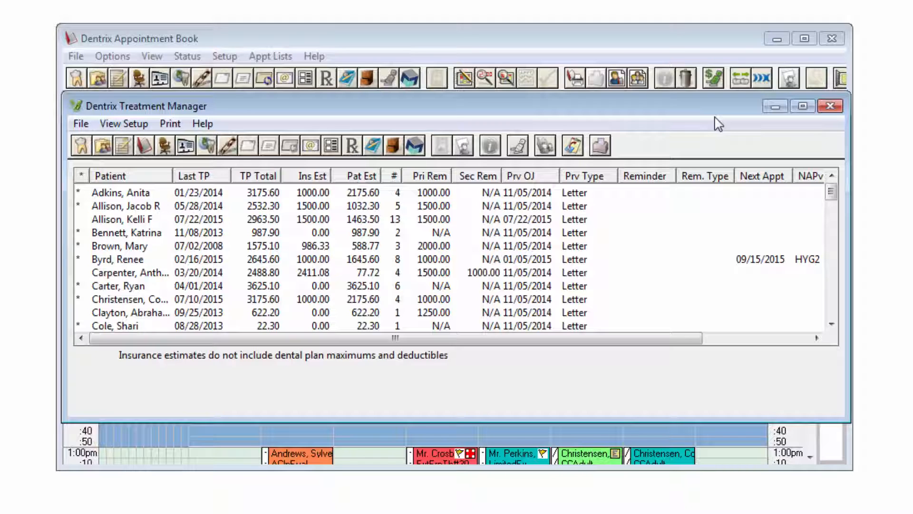
Close the current Treatment Manager list and reopen Treatment Manager from the Appointment Book to define a new view
left_click(831, 108)
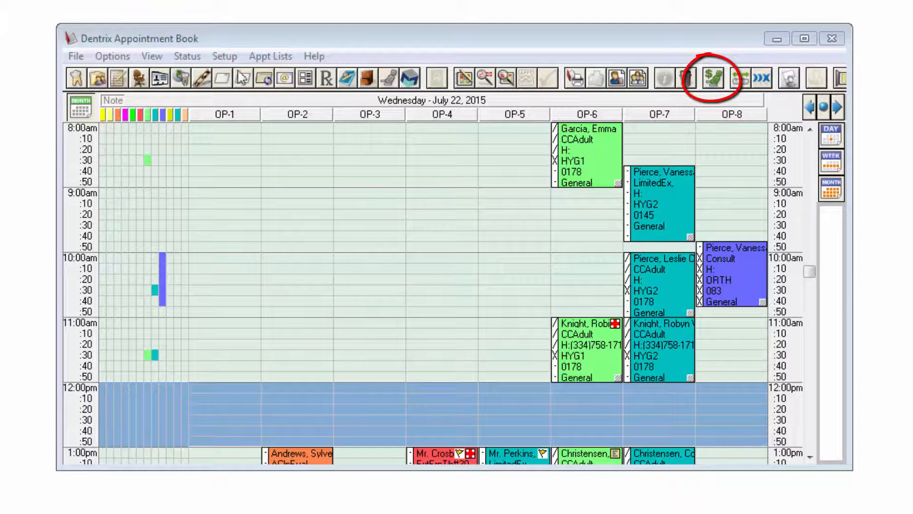
left_click(131, 59)
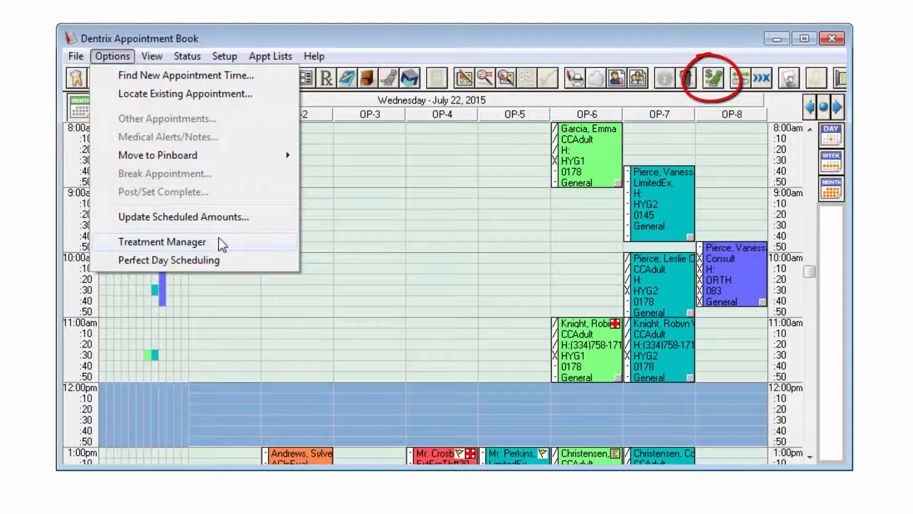
left_click(161, 242)
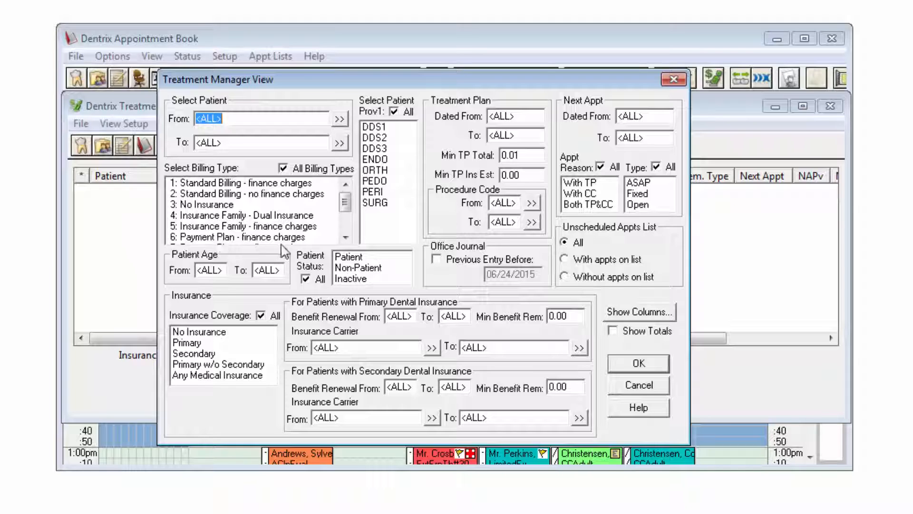
Limit the view to Patient status and to Primary, Secondary and Primary w/o Secondary insurance coverage
left_click(370, 260)
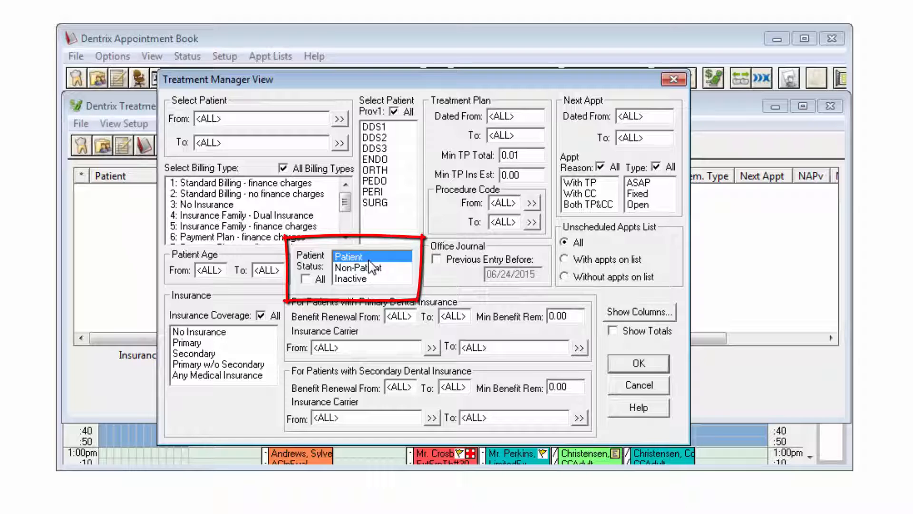
left_click(199, 343)
left_click(200, 364, "shift")
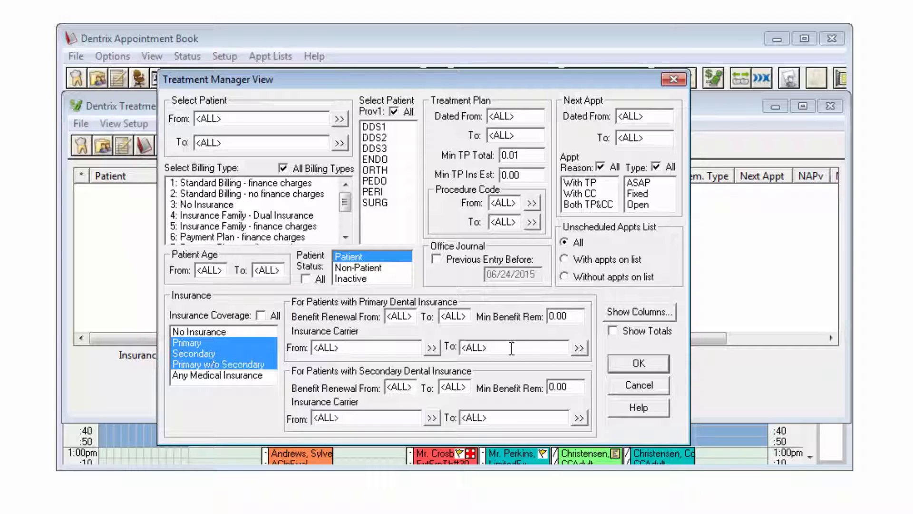
Set the minimum remaining benefit to 100 for both primary and secondary dental insurance
left_click_drag(574, 317, 532, 324)
type("100")
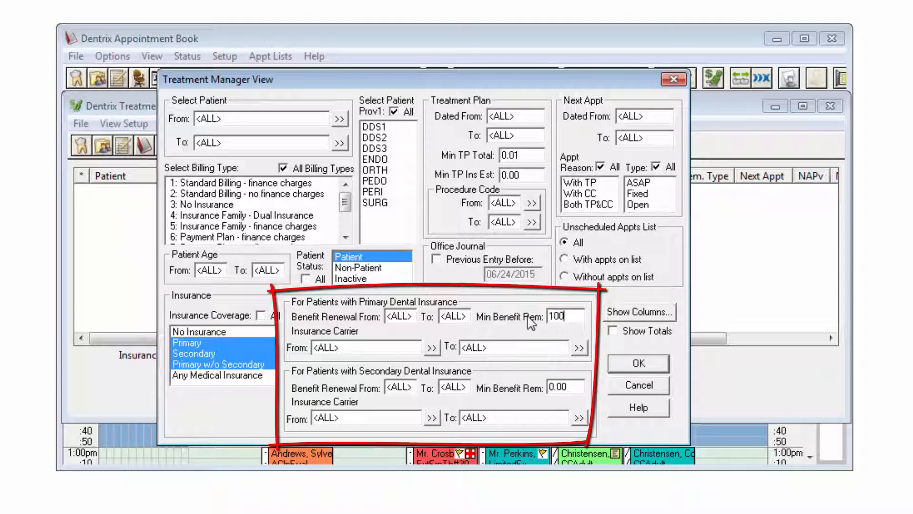
left_click_drag(567, 380, 529, 383)
type("100")
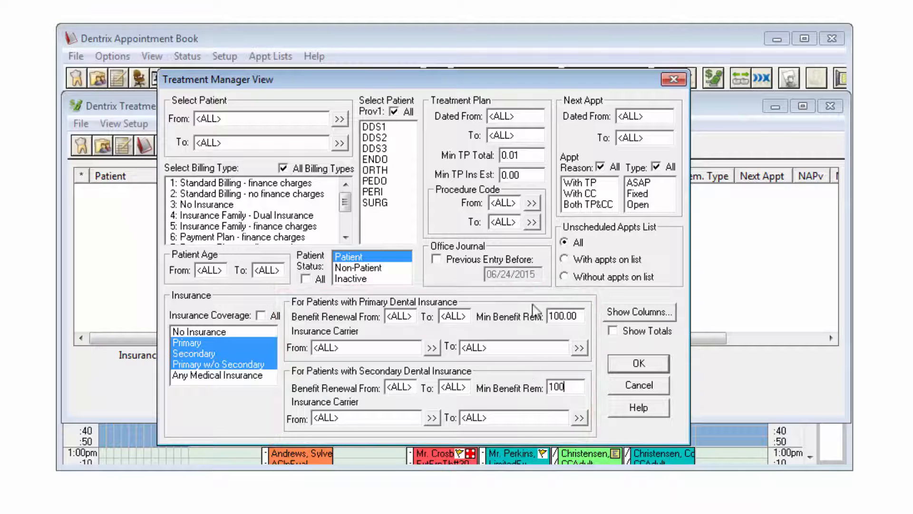
Set the minimum treatment plan total to 50 and the treatment plan start date to 01/01/2014
left_click_drag(537, 156, 479, 162)
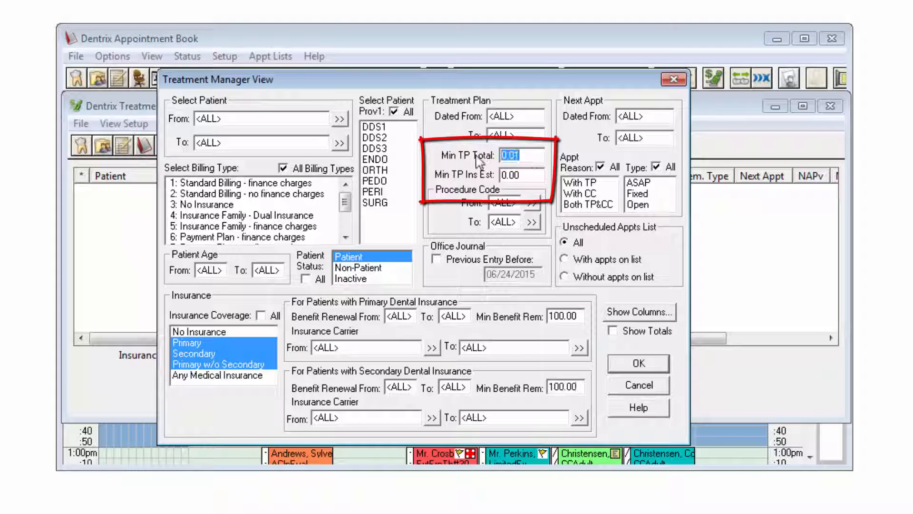
type("50")
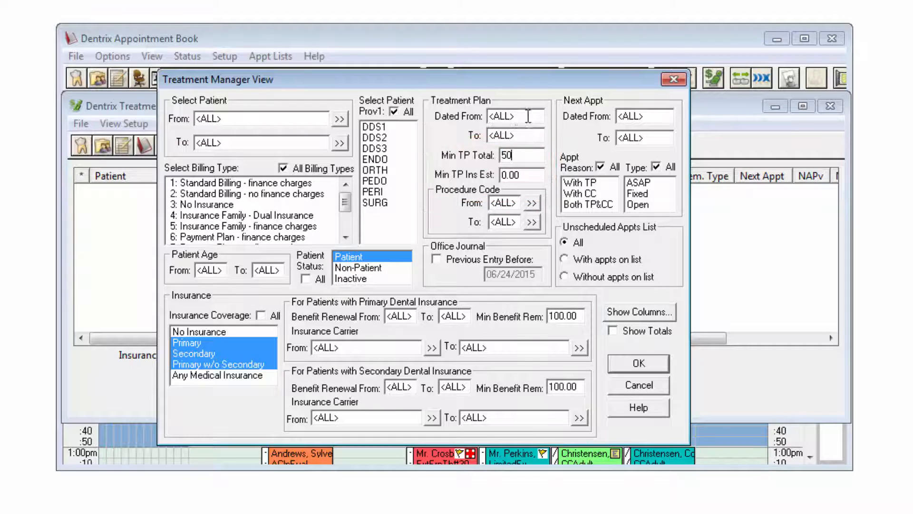
left_click_drag(528, 116, 480, 117)
type("0")
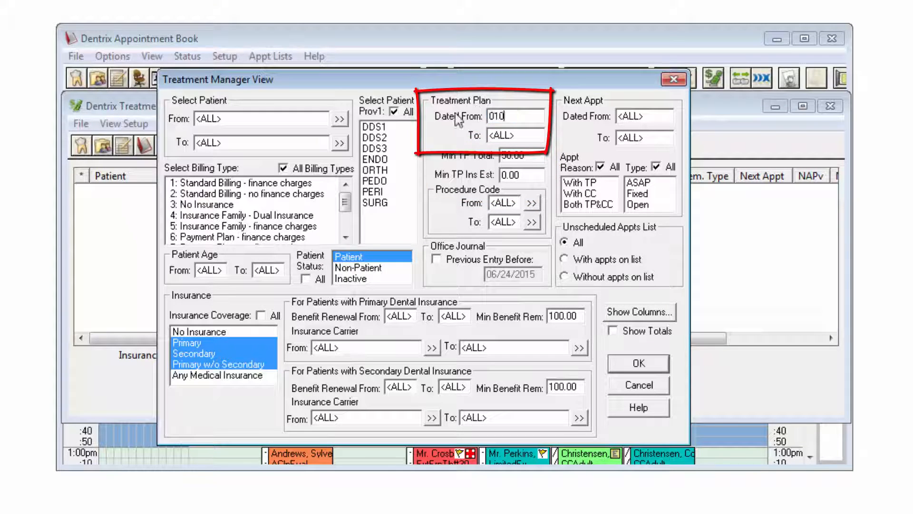
type("1/01/2014")
left_click(533, 130)
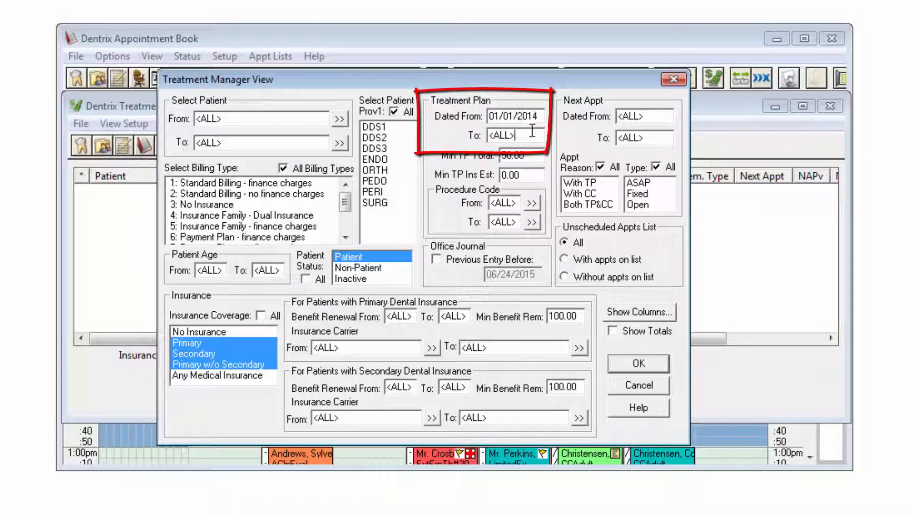
Include only billing types 1 through 5 and generate the Treatment Manager list without repeating the generation-time warning
left_click(307, 182)
left_click(281, 195)
left_click(278, 206)
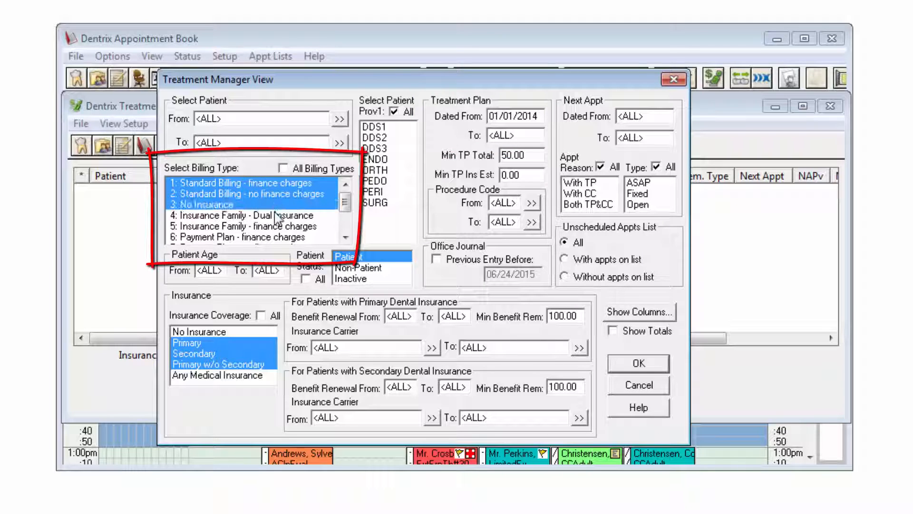
left_click(278, 216)
left_click(278, 227)
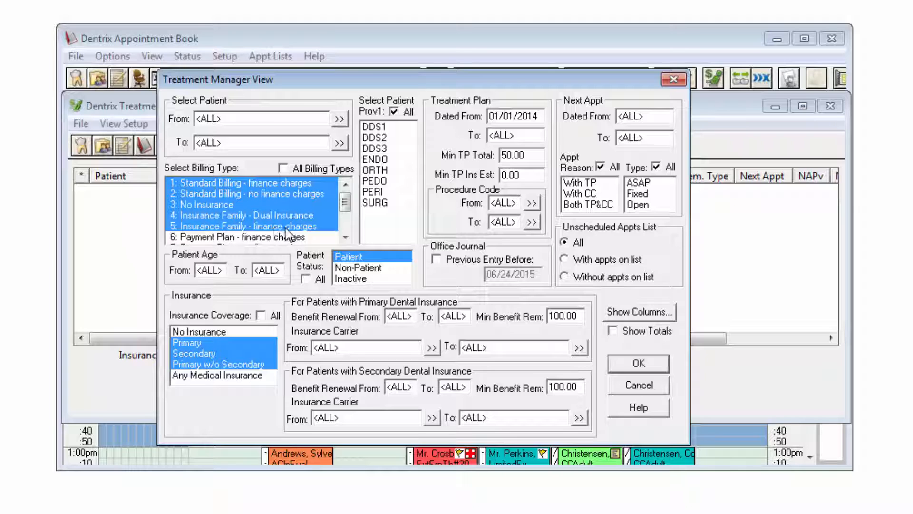
left_click(657, 364)
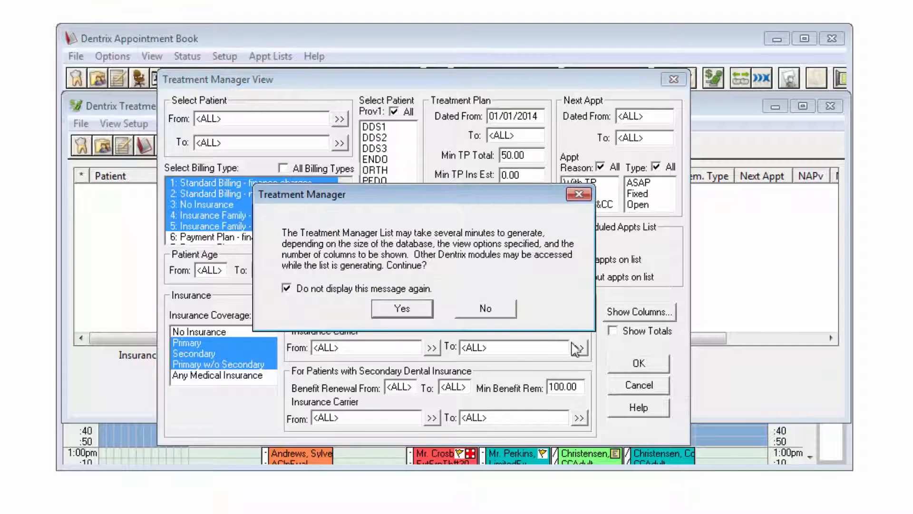
left_click(426, 310)
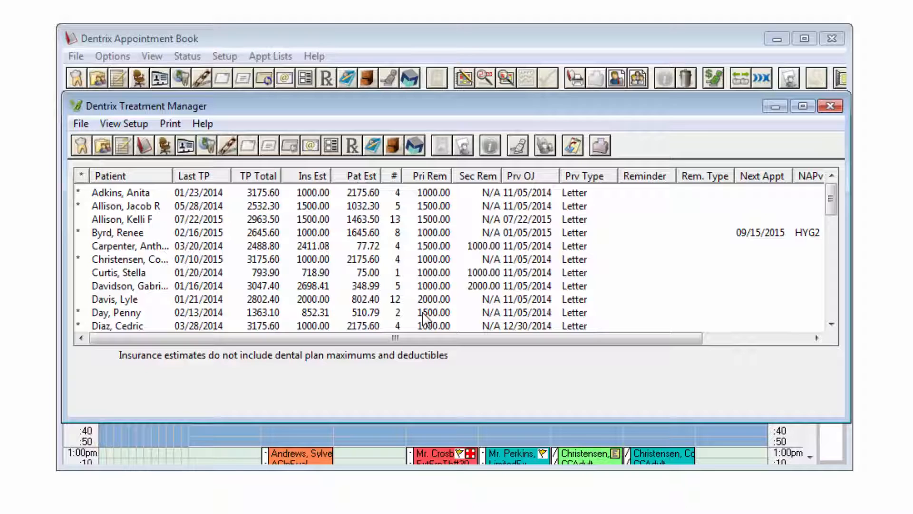
Open More Information for the third patient in the treatment list
left_click(168, 221)
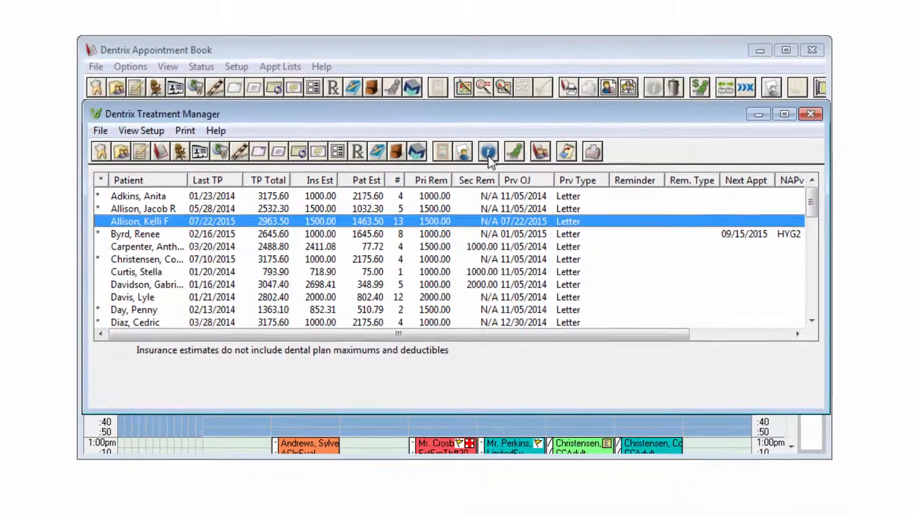
left_click(489, 156)
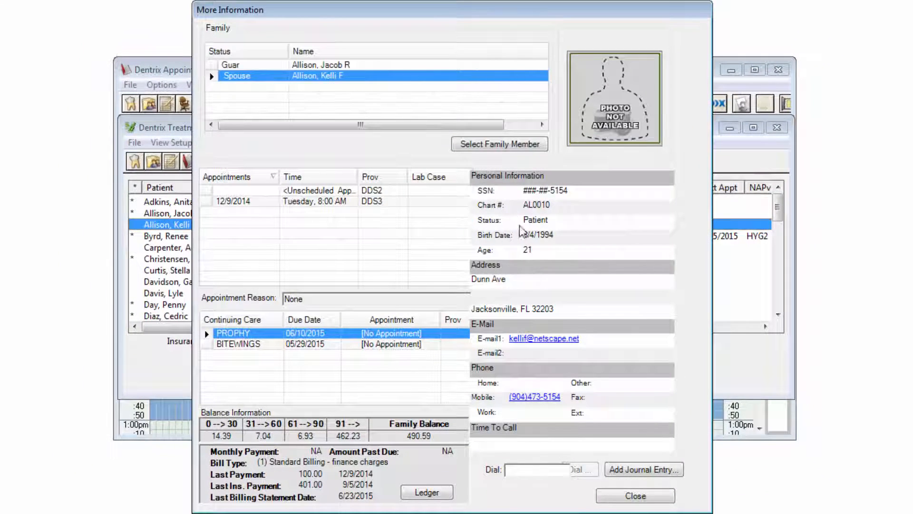
Start an e-mail to the patient's primary e-mail address and discard the blank draft without saving
left_click(570, 340)
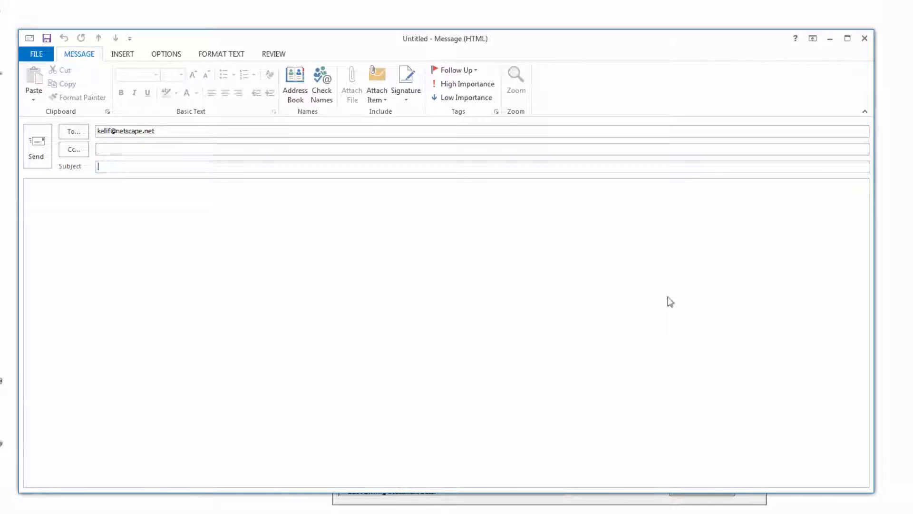
left_click(866, 38)
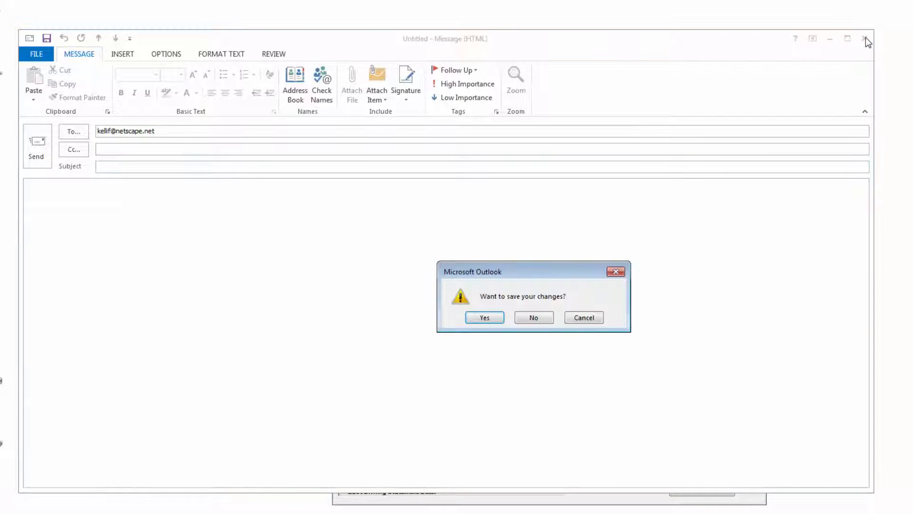
left_click(533, 318)
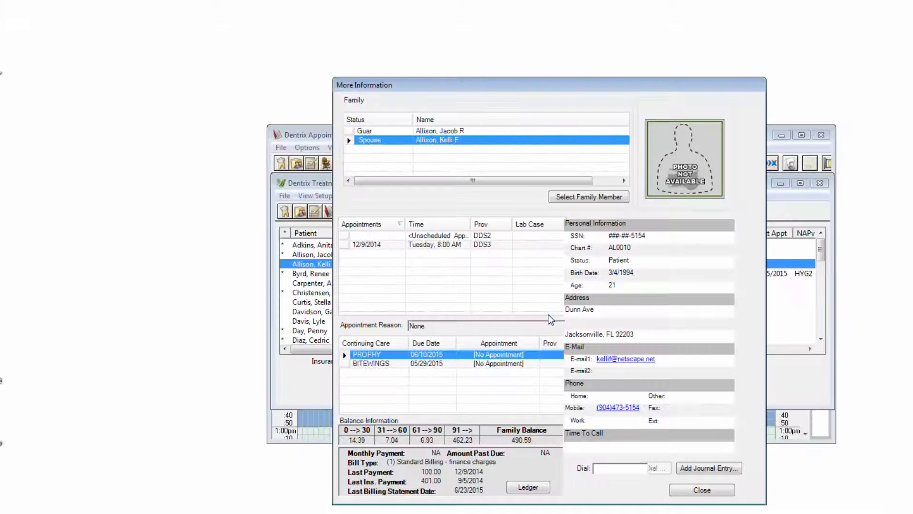
Add a Phone Call journal entry described "email" with the note "email reminder sent", and close the patient's information
left_click(695, 470)
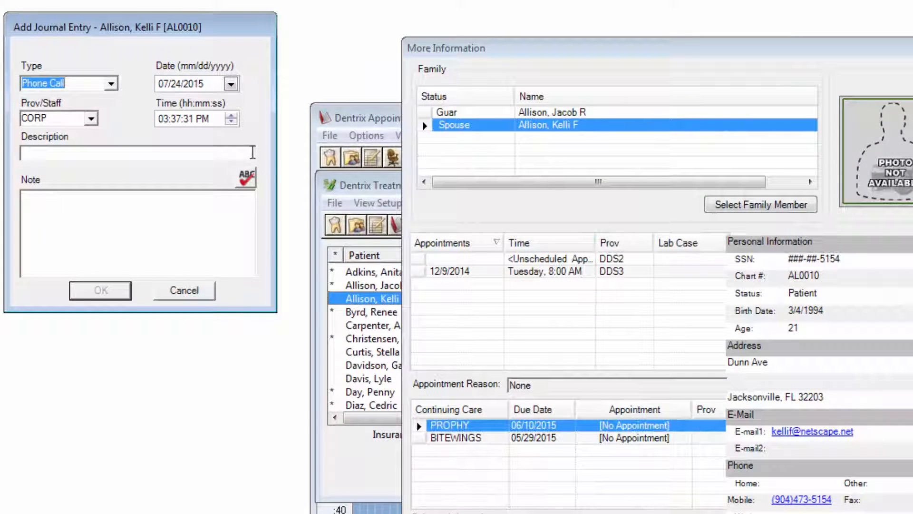
left_click(241, 153)
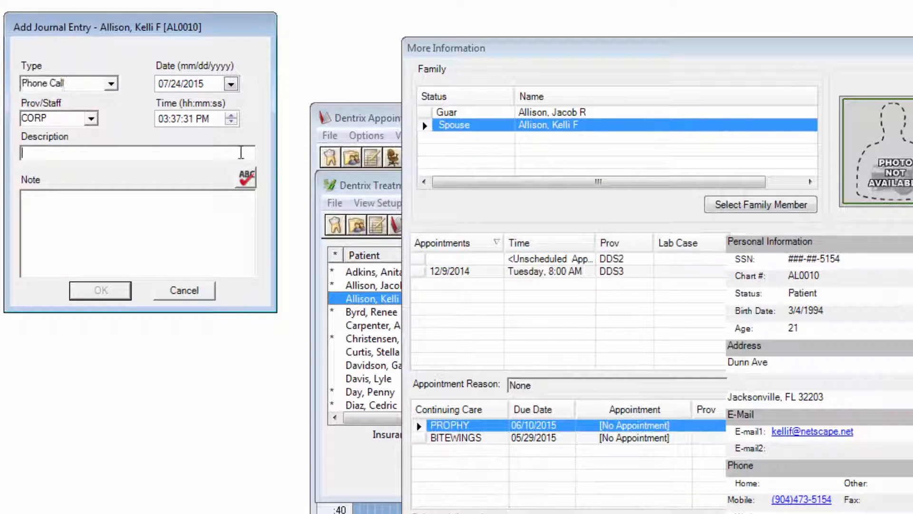
type("email")
key("Tab")
type("email reminder sent")
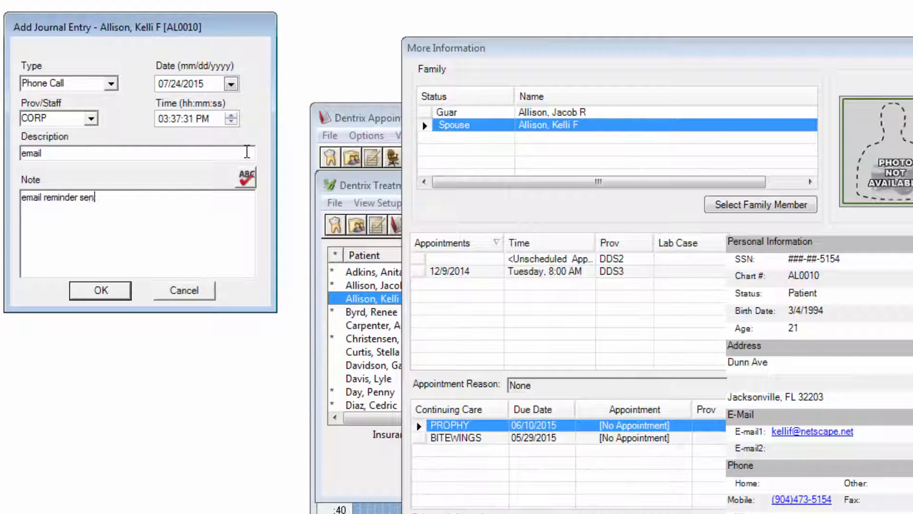
left_click(89, 296)
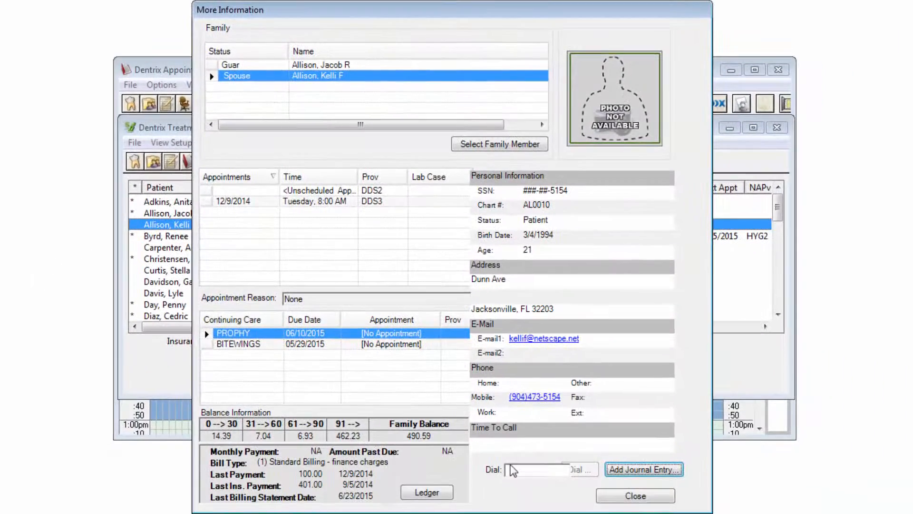
left_click(610, 496)
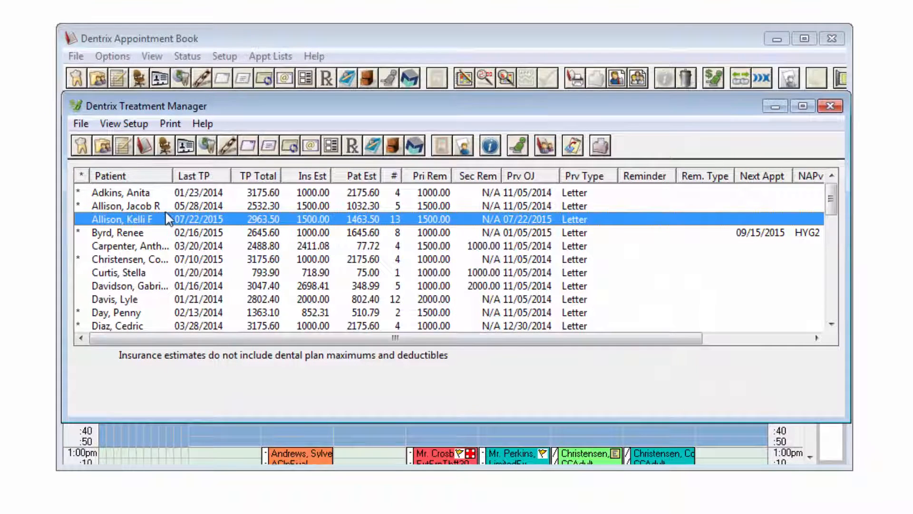
Hide the selected patient from the treatment list, and refresh the list to restore the patient
right_click(154, 226)
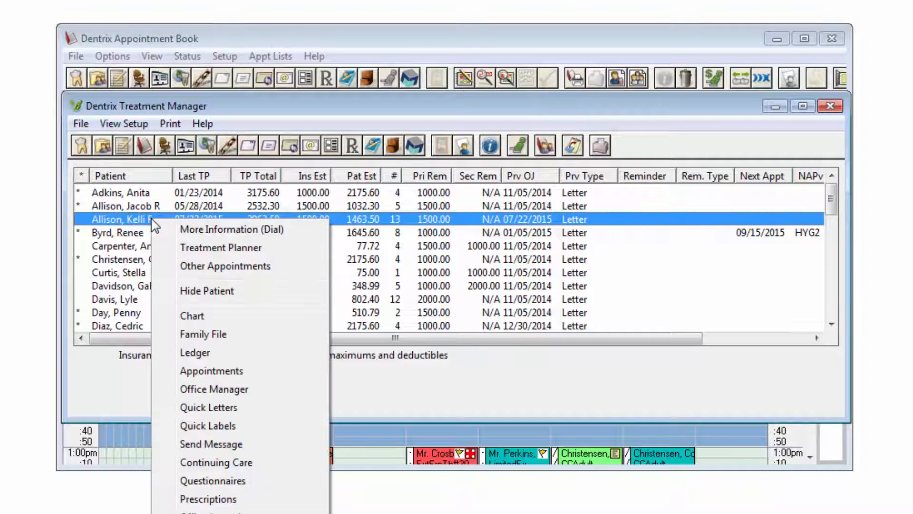
left_click(242, 301)
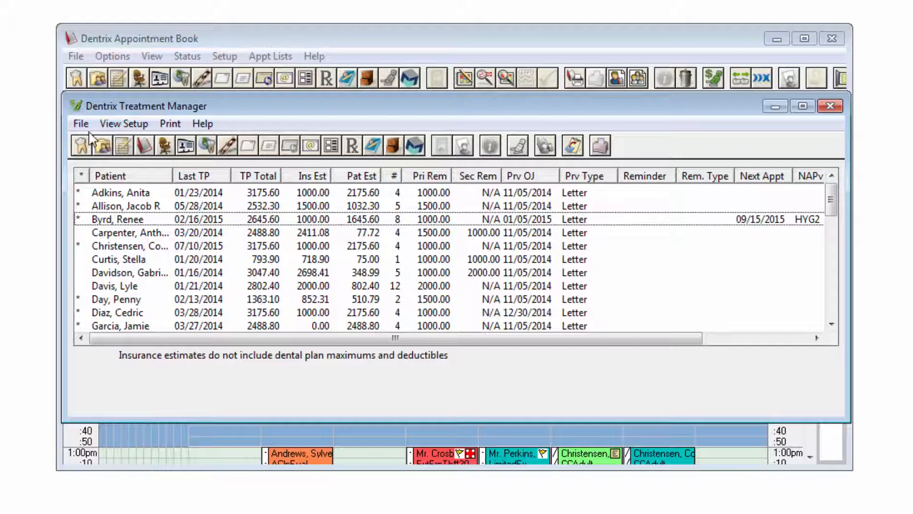
left_click(81, 124)
left_click(105, 143)
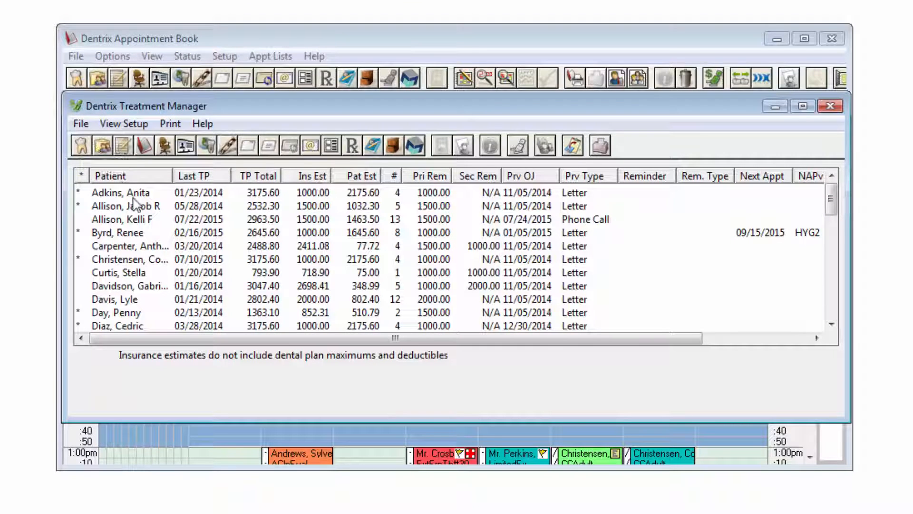
Build and view the Treatment Plan Reminder quick letter for the third listed patient, closing it without saving
left_click(144, 220)
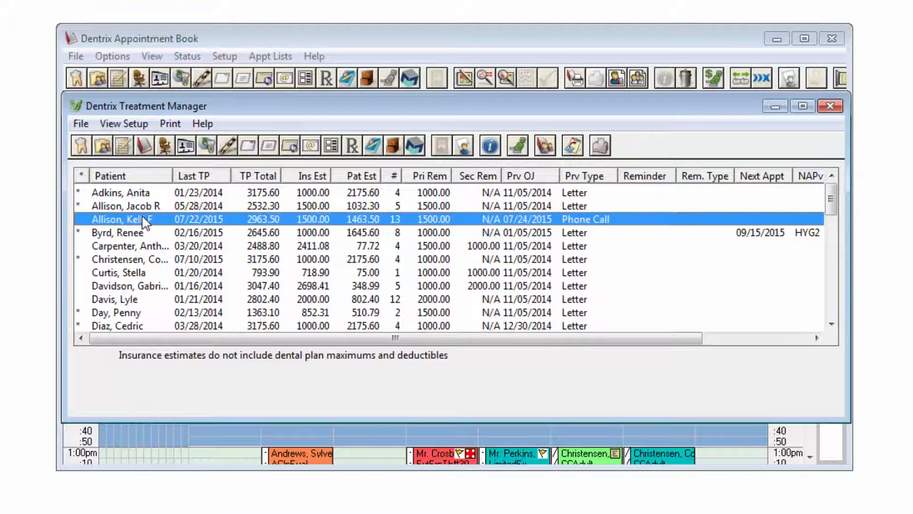
left_click(248, 146)
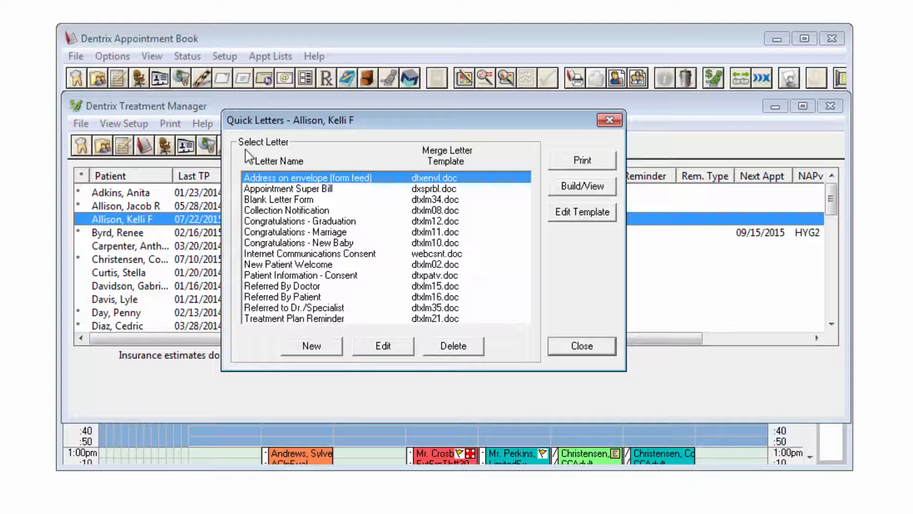
left_click(316, 319)
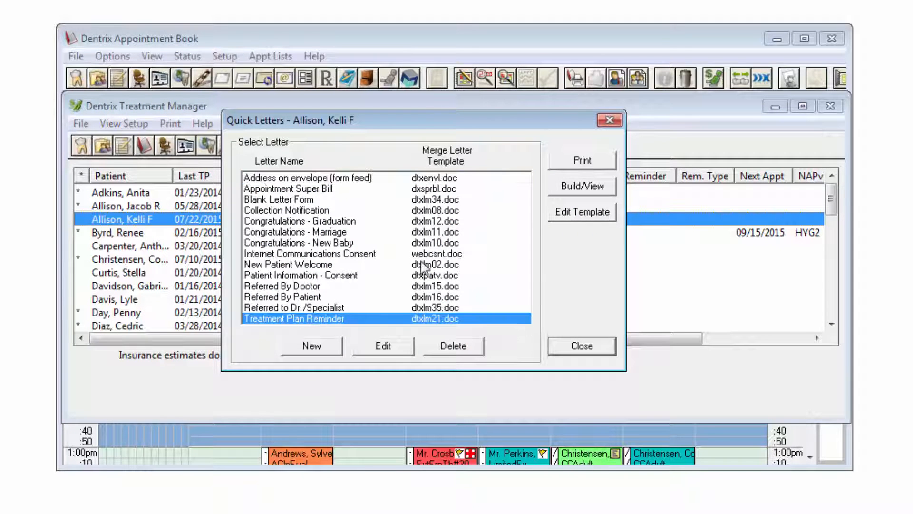
left_click(571, 190)
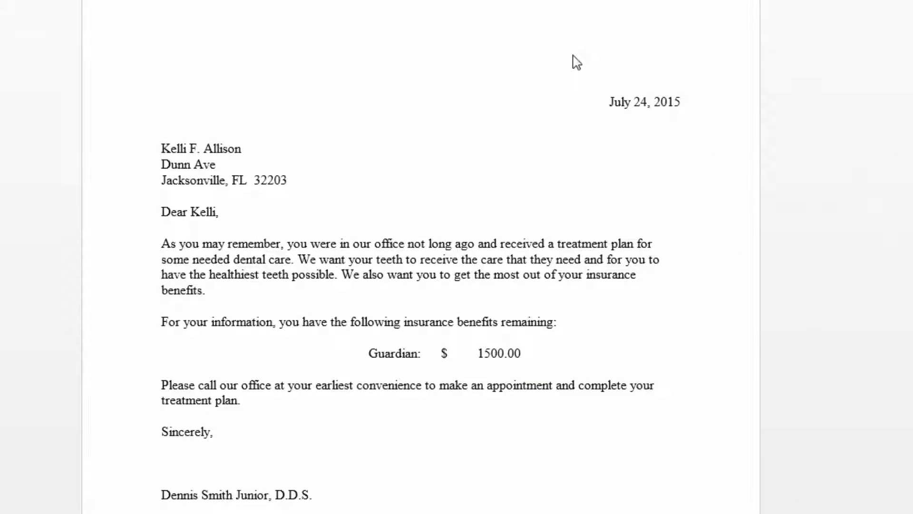
key("alt+F4")
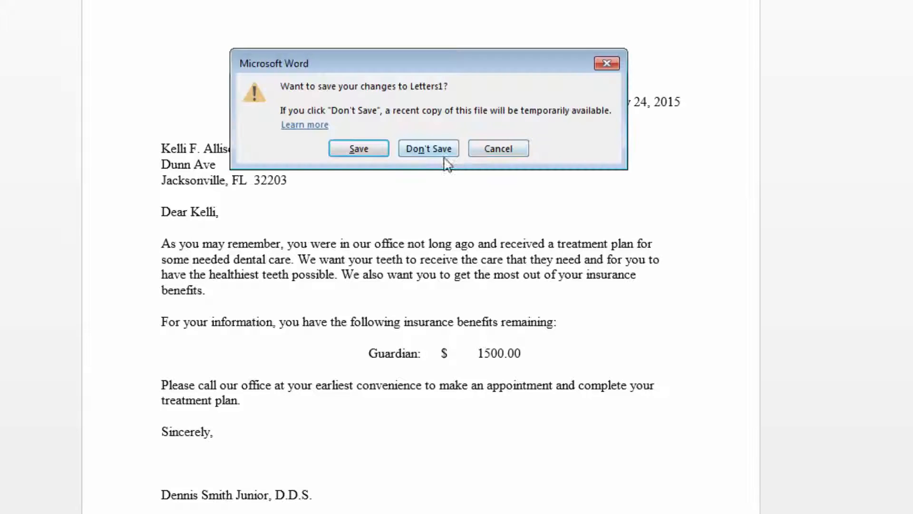
left_click(443, 155)
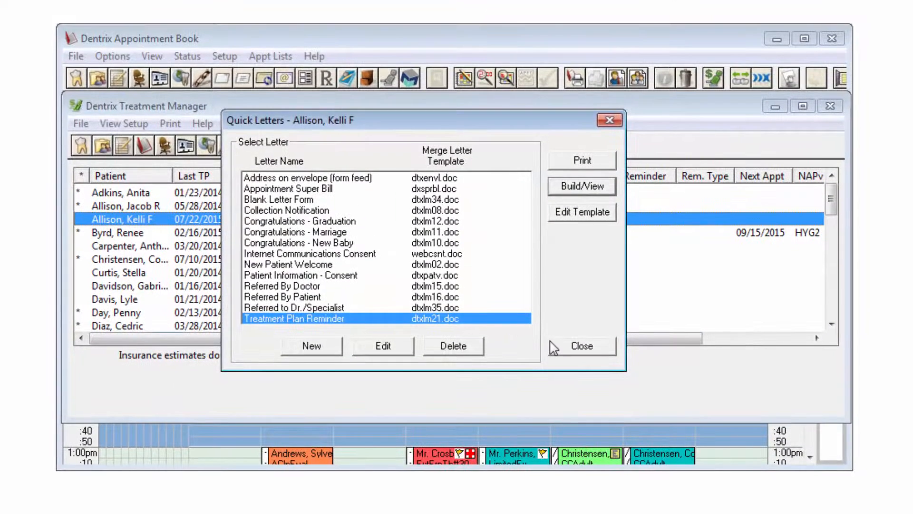
left_click(583, 306)
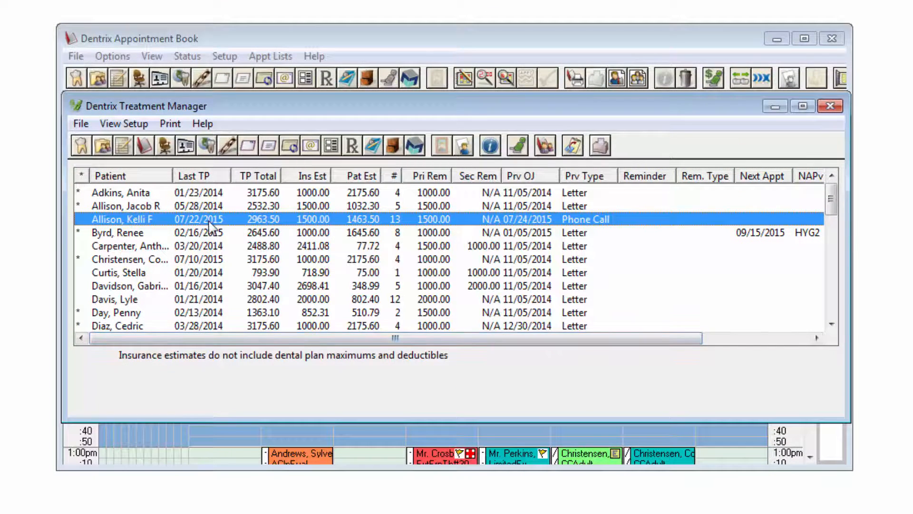
Review the Fillings and Crown 29 cases in the selected patient's Treatment Planner, and close it to return to the treatment list
left_click(516, 152)
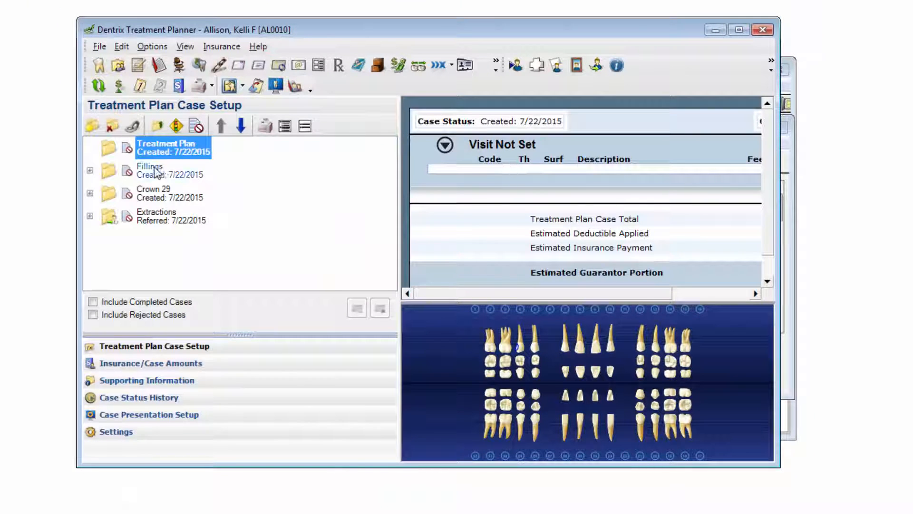
left_click(155, 173)
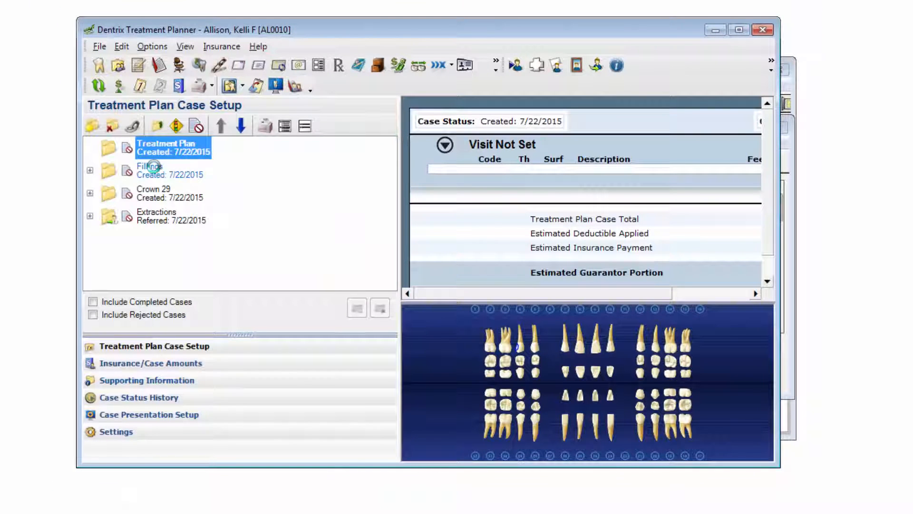
left_click(157, 193)
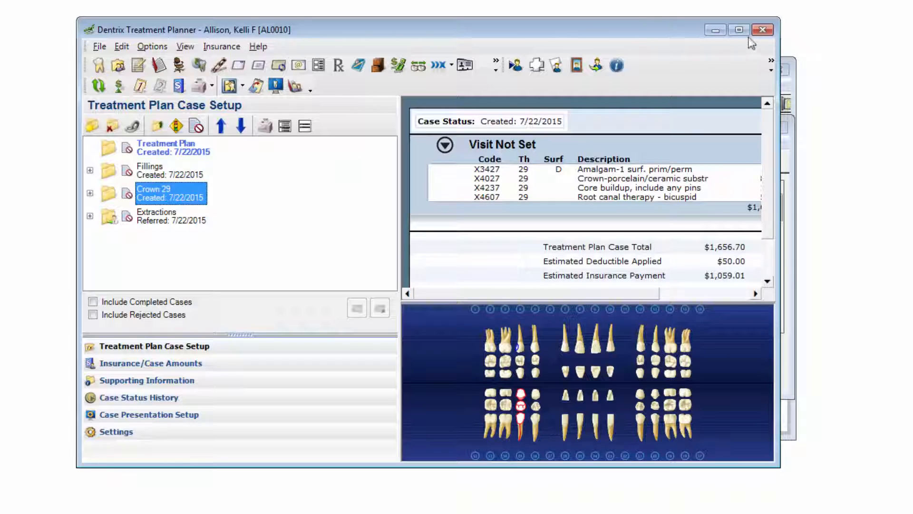
left_click(762, 31)
left_click(396, 279)
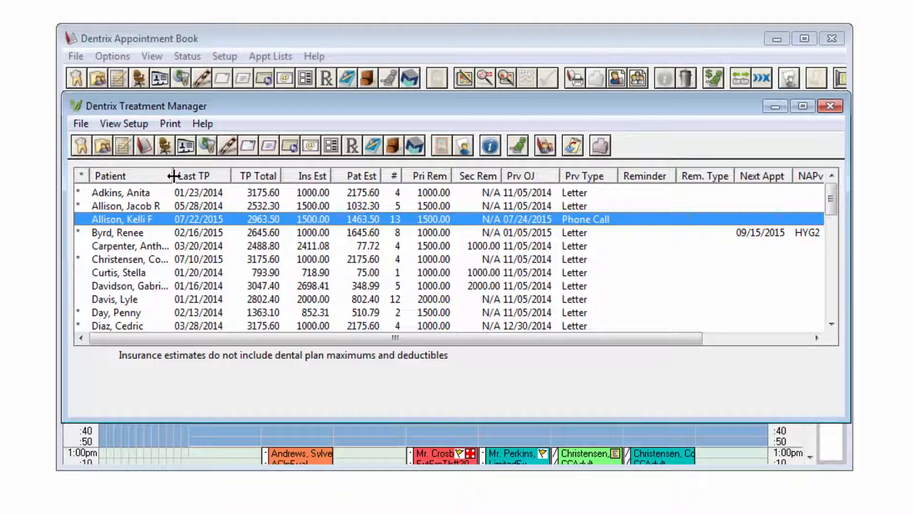
Widen the Patient column and re-sort the treatment list by insurance estimate and back to patient name
mouse_move(173, 176)
left_mouse_down()
mouse_move(211, 176)
mouse_move(188, 176)
left_mouse_up()
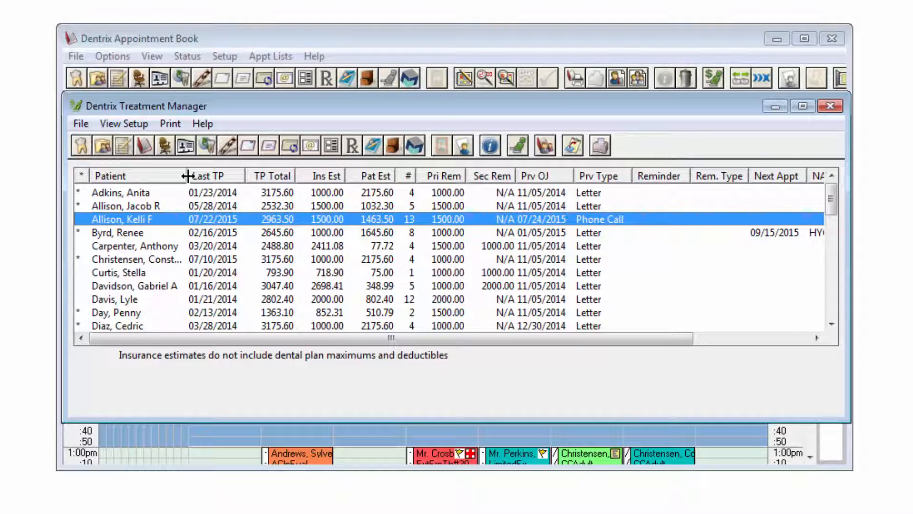
left_click(317, 180)
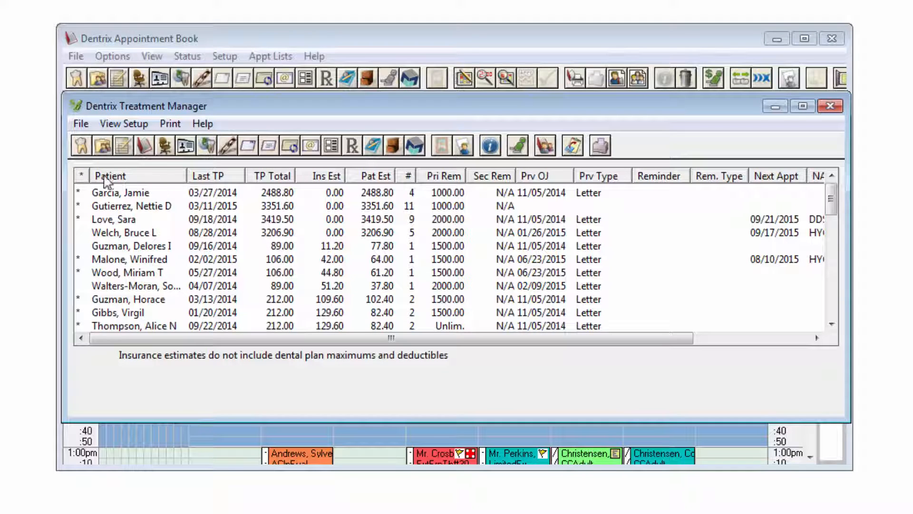
left_click(85, 175)
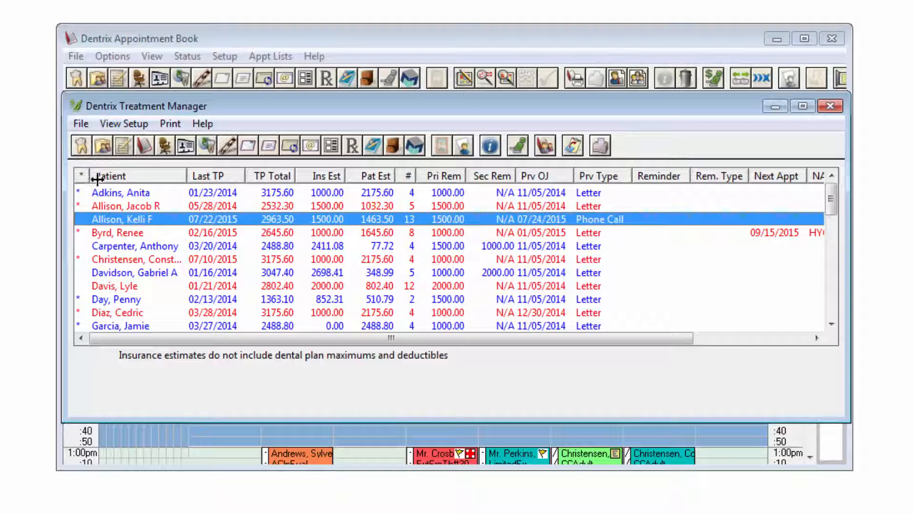
Start a new appointment from the sixth listed patient's family appointment list, cancel it, and return to the treatment list
double_click(152, 261)
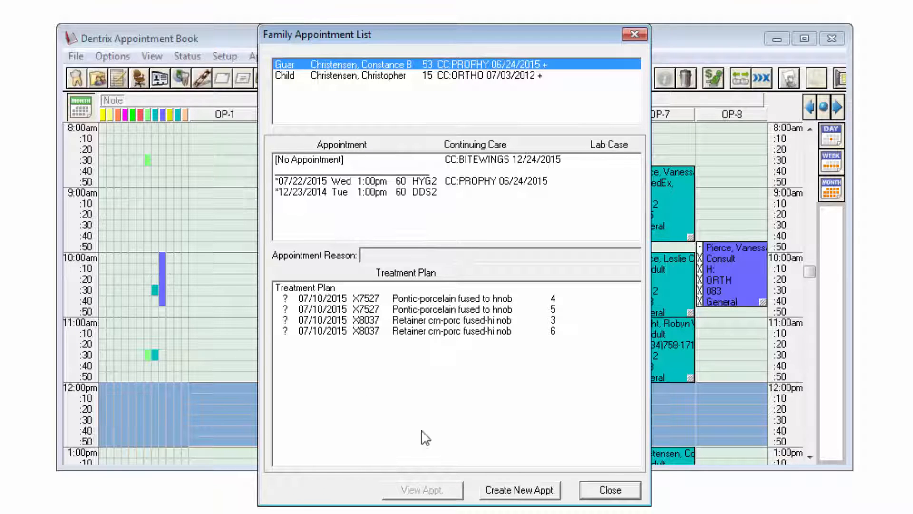
left_click(494, 491)
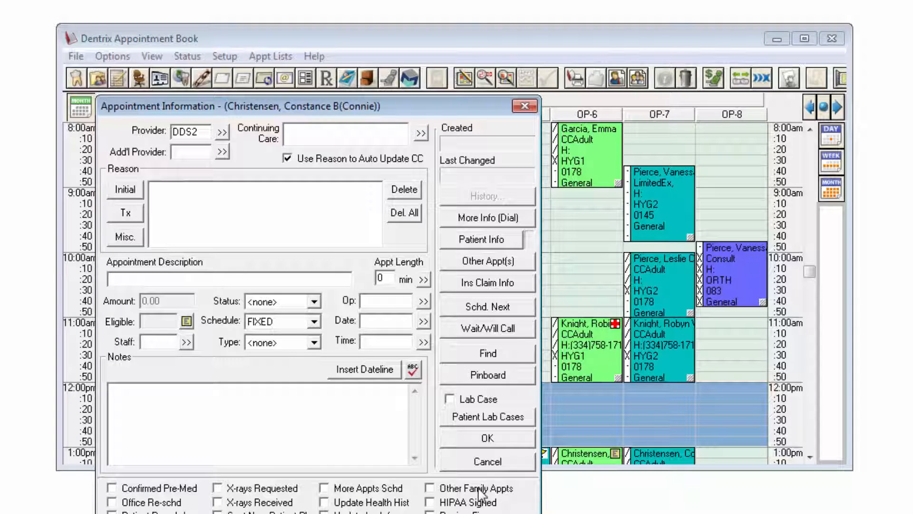
left_click(485, 461)
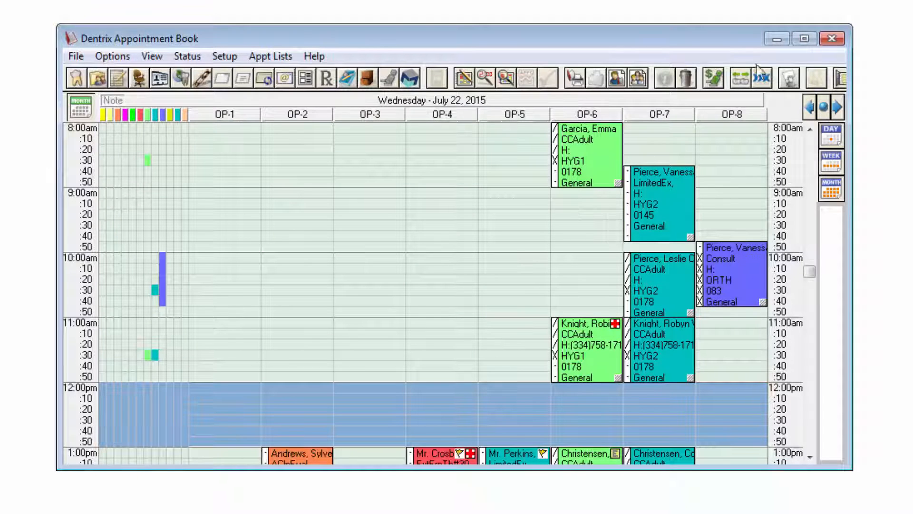
left_click(785, 33)
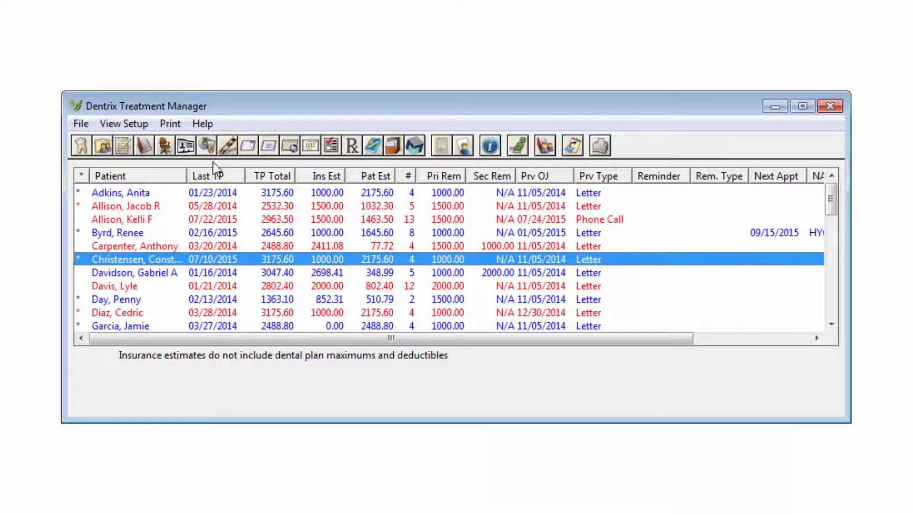
Print the Treatment Manager list with treatment plan procedures included
left_click(171, 125)
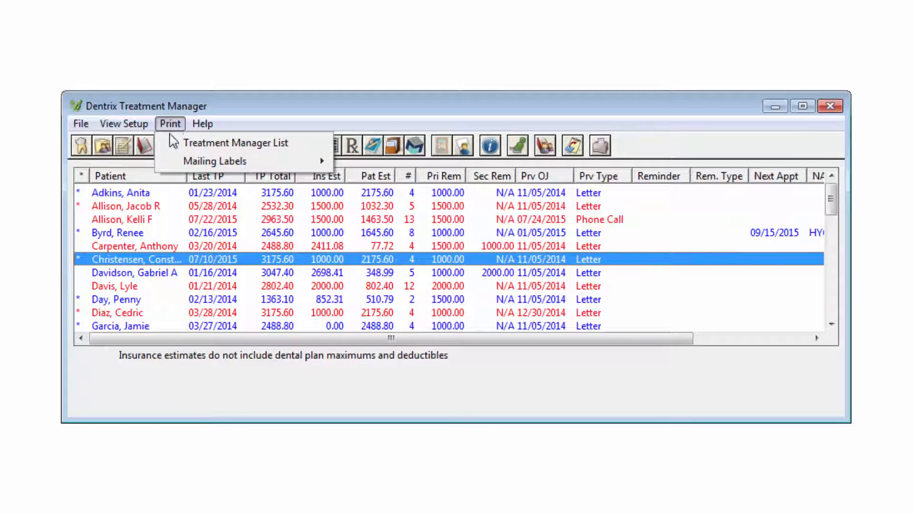
left_click(232, 144)
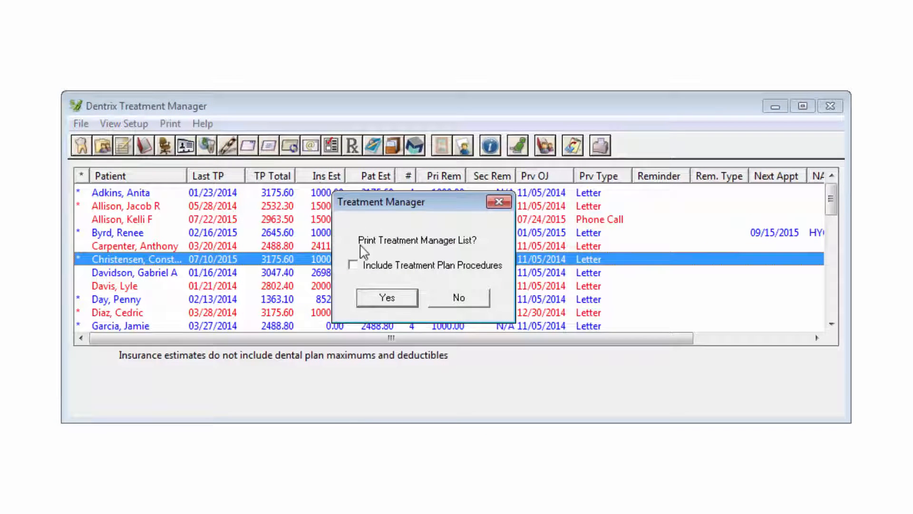
left_click(360, 266)
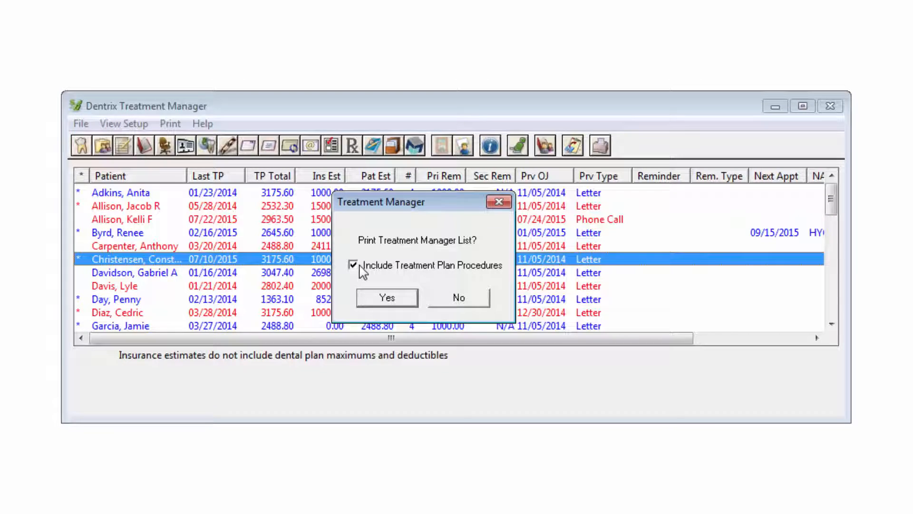
left_click(386, 298)
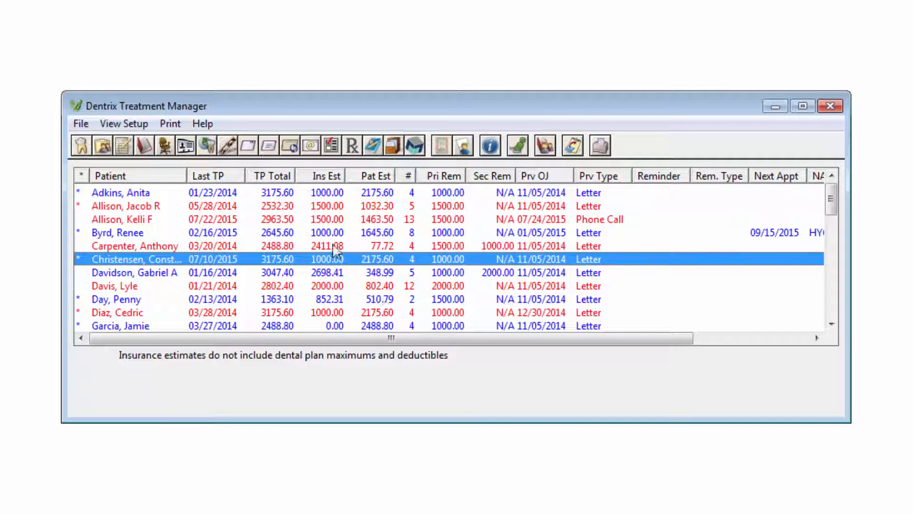
Open the column layout choices for printing mailing labels for the listed patients
left_click(171, 125)
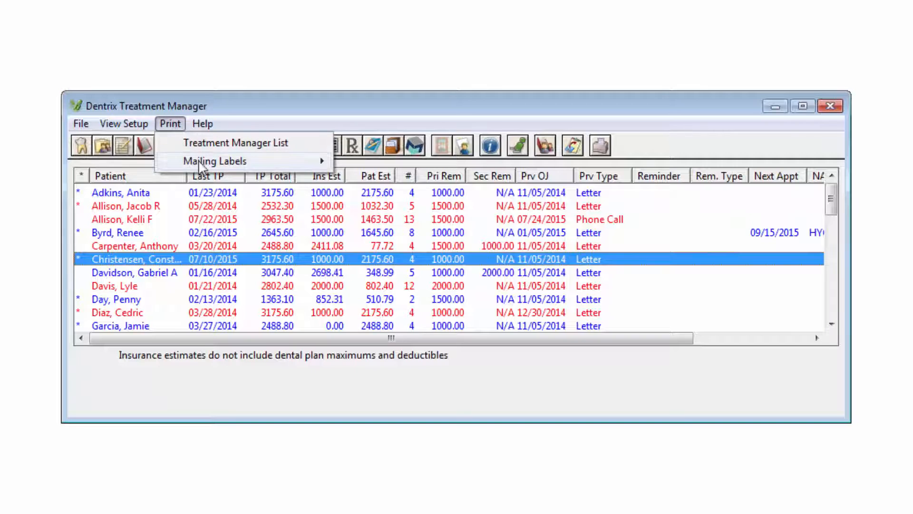
mouse_move(206, 163)
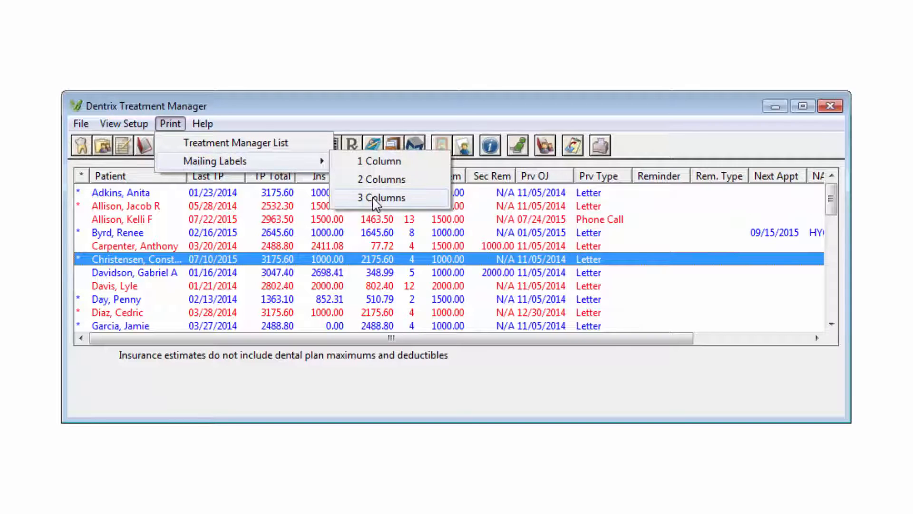